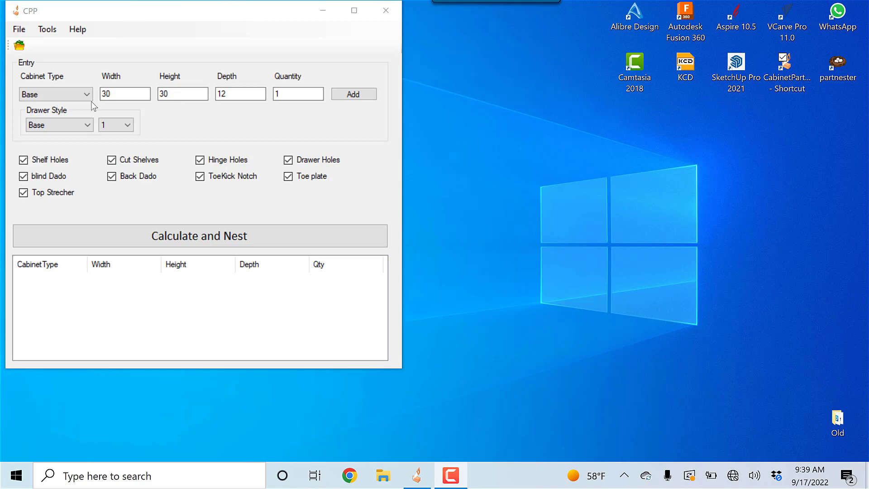
# Switch the main cabinet type to Wall and then back to Base.
pyautogui.click(87, 95)
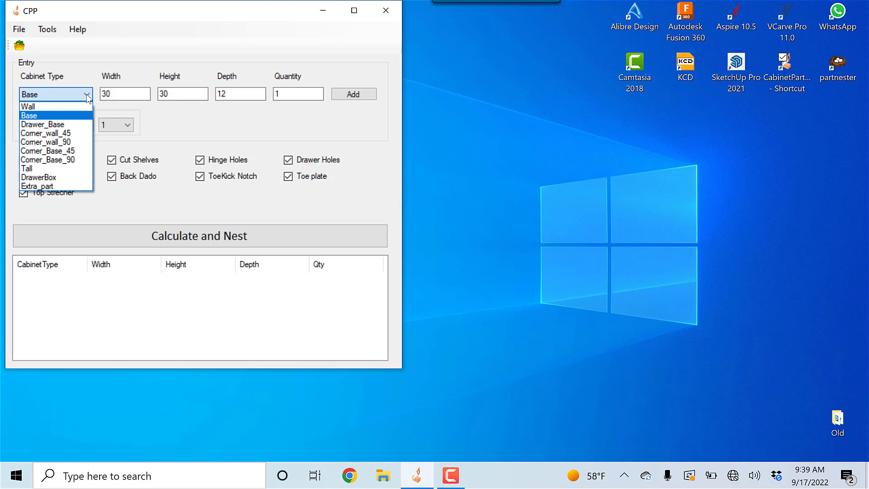
pyautogui.click(58, 107)
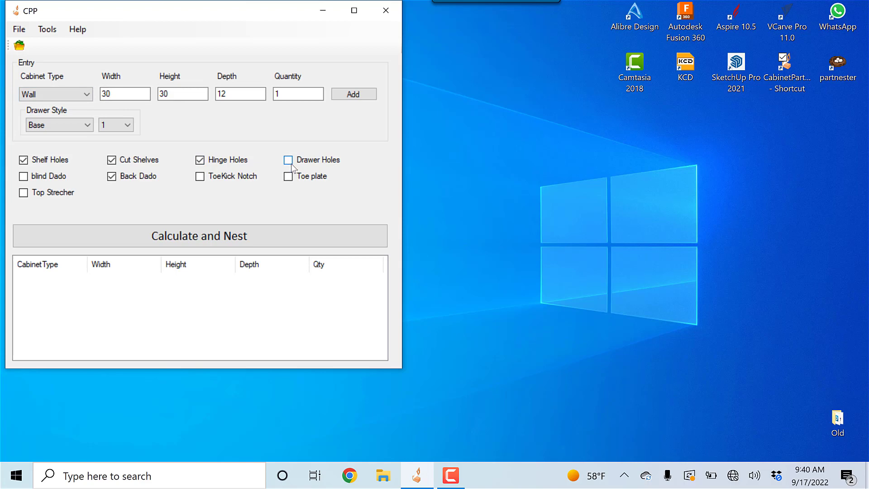
pyautogui.click(86, 96)
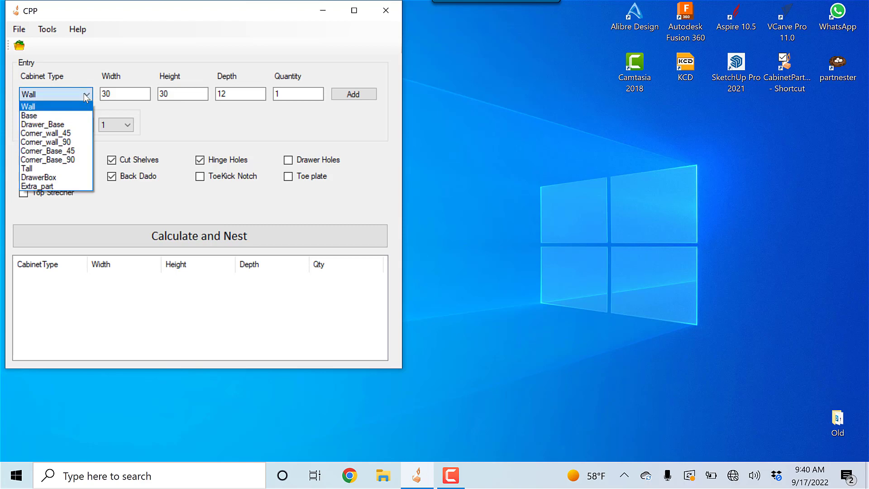
pyautogui.click(71, 118)
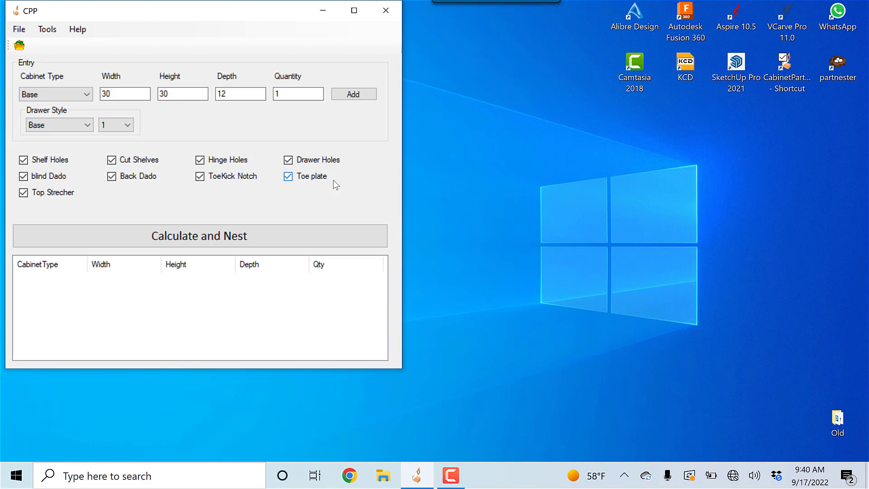
# Open the cabinet default Settings with Wall selected and scroll through its machining features.
pyautogui.click(48, 30)
pyautogui.click(65, 41)
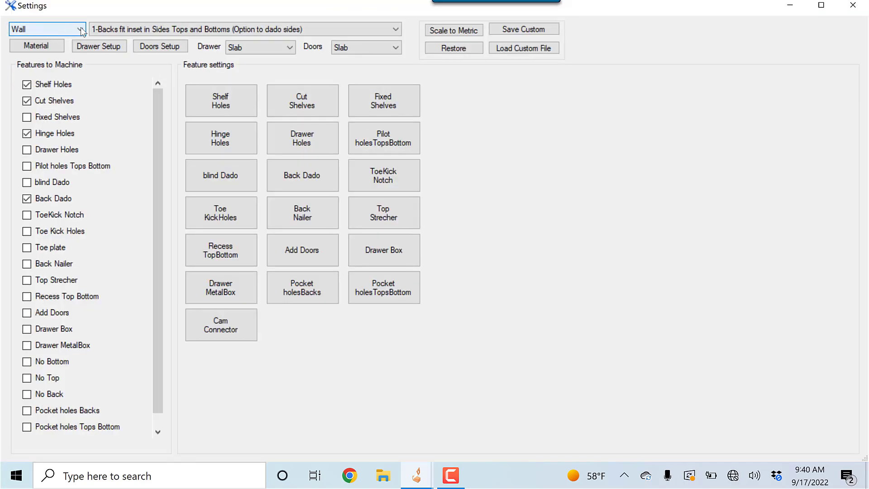
pyautogui.click(81, 28)
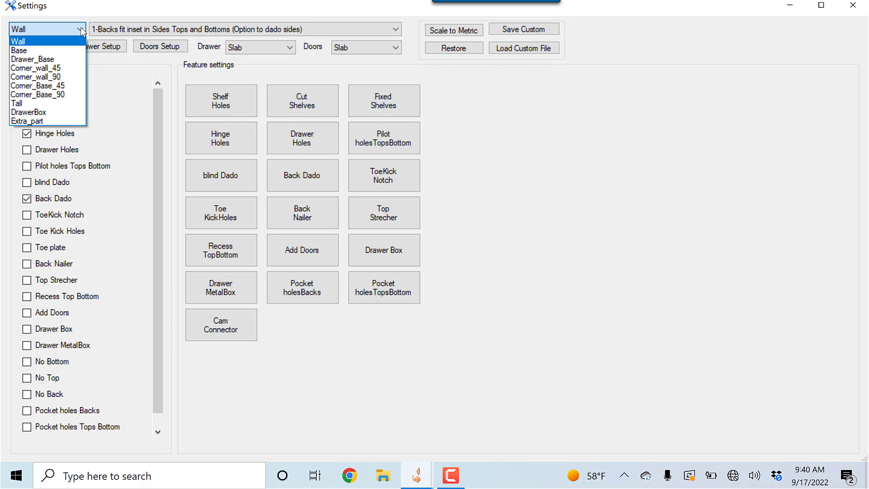
pyautogui.click(42, 44)
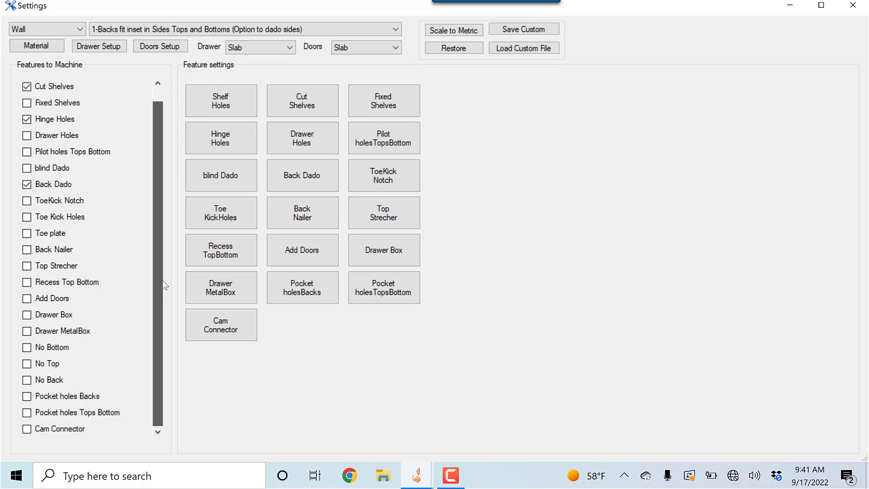
pyautogui.moveTo(161, 246); pyautogui.dragTo(161, 202)
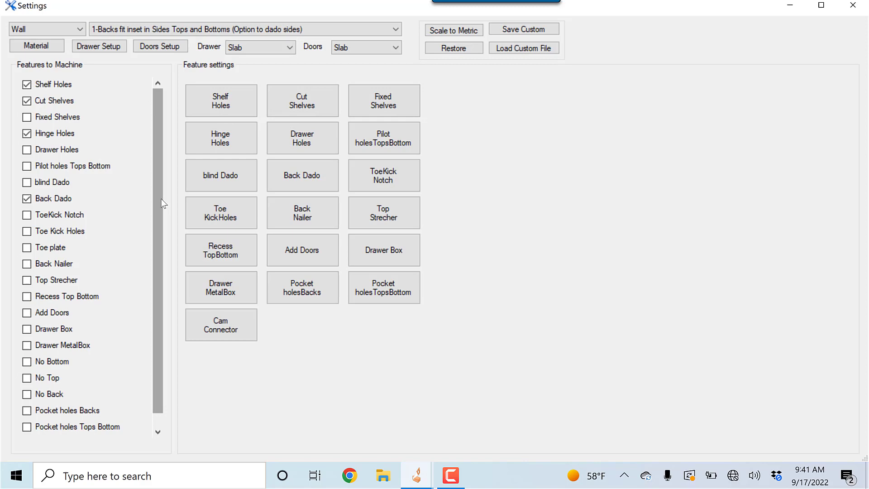
# Load the Base defaults and open its Shelf Holes settings (spacing 1.25, depth 0.5).
pyautogui.click(81, 29)
pyautogui.click(57, 47)
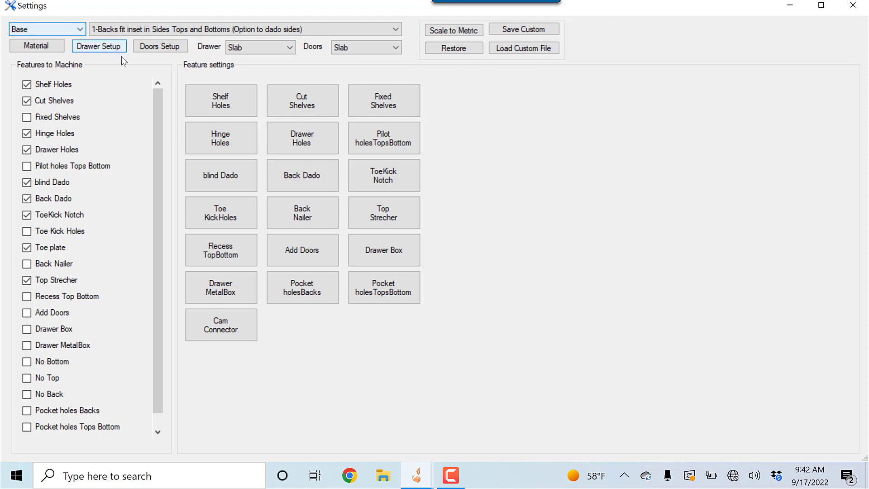
pyautogui.click(228, 102)
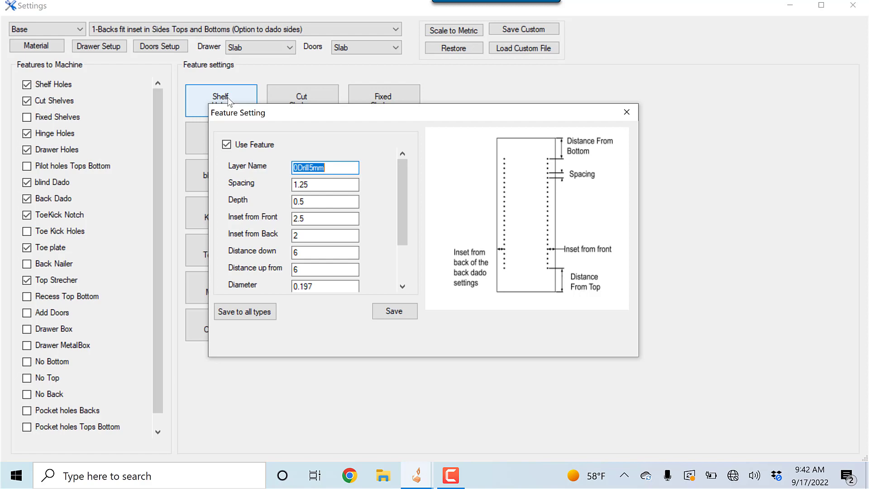
# Set Base's shelf hole distance down and up to 8 and save.
pyautogui.click(320, 186)
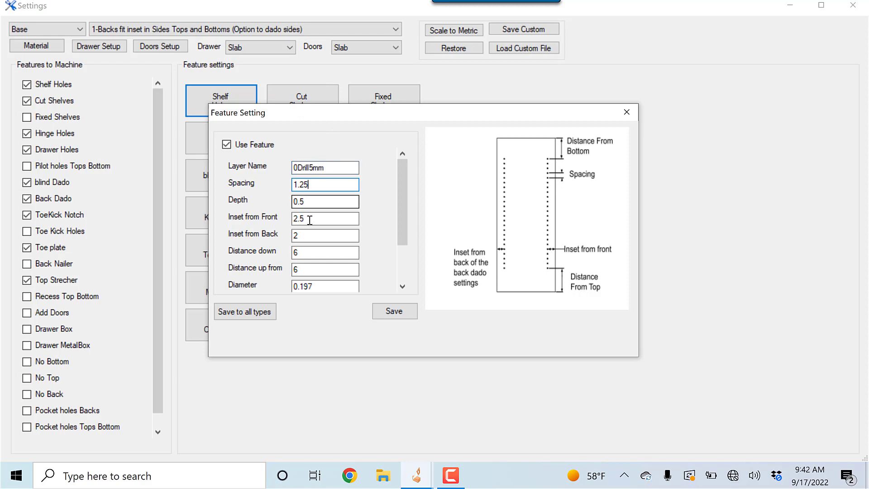
pyautogui.click(306, 252)
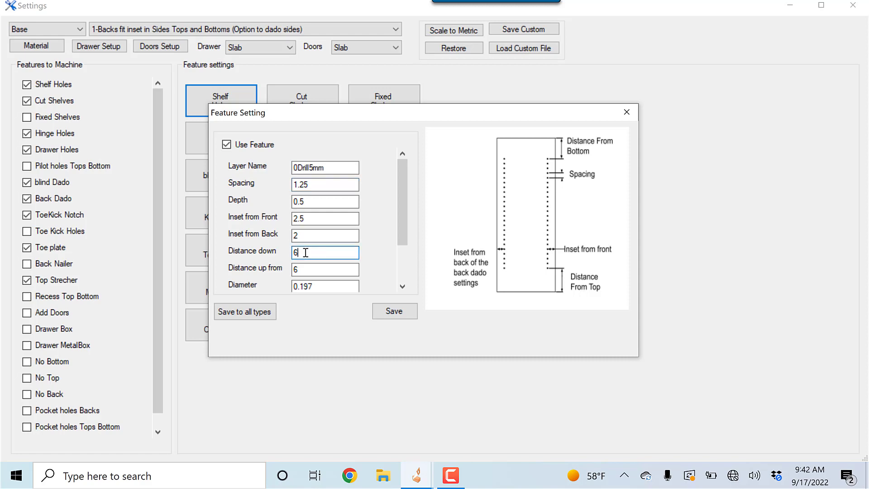
pyautogui.moveTo(305, 253); pyautogui.dragTo(287, 253)
pyautogui.write('8')
pyautogui.write('8')
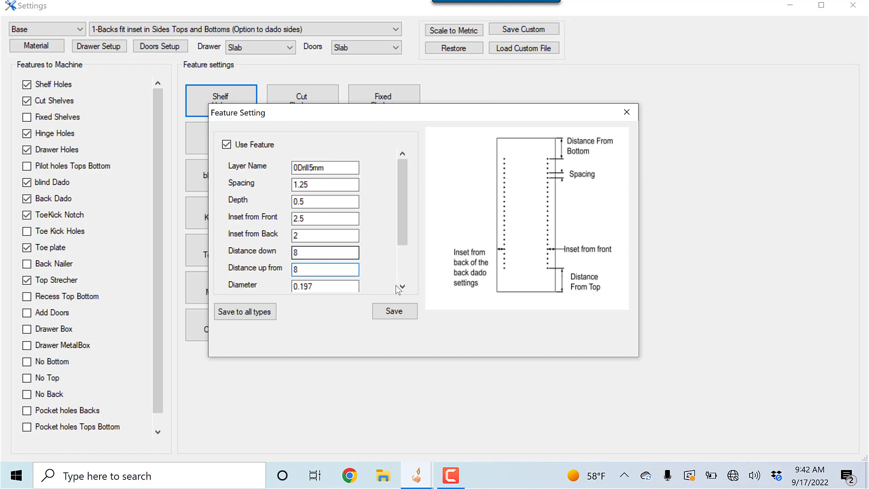
pyautogui.click(406, 312)
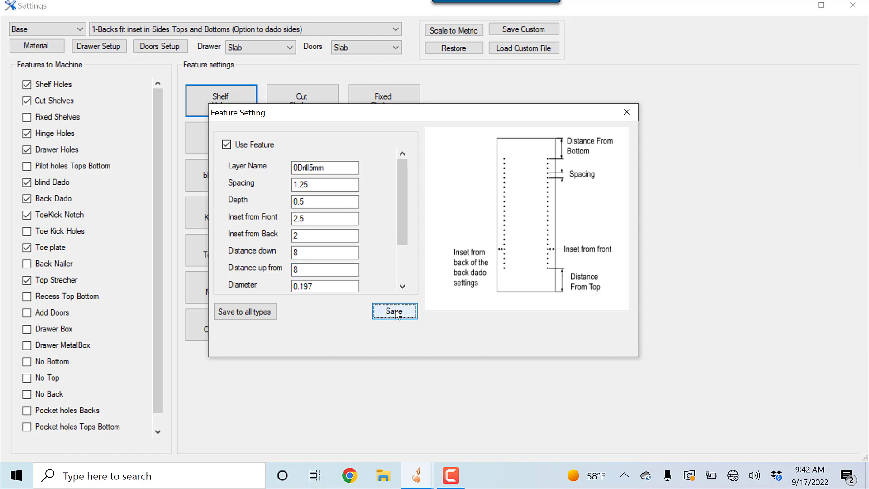
pyautogui.click(397, 312)
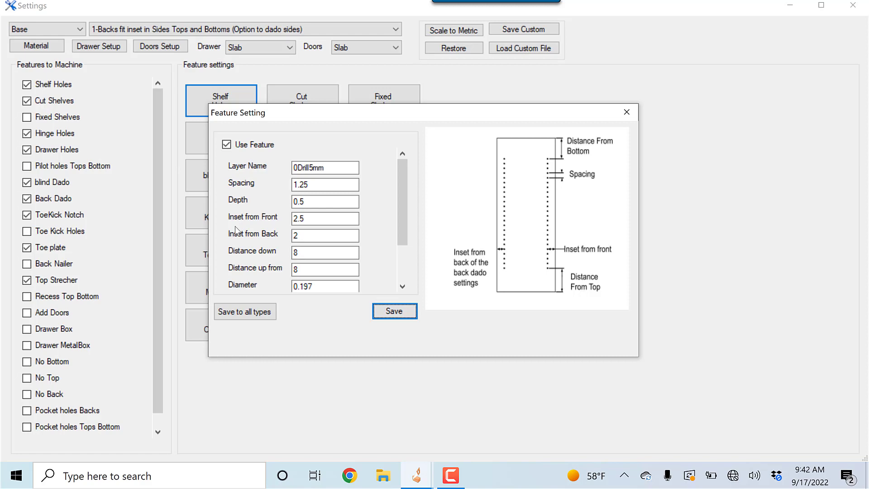
# Compare with Wall's shelf hole distances of 6, then return to the Base defaults.
pyautogui.click(73, 30)
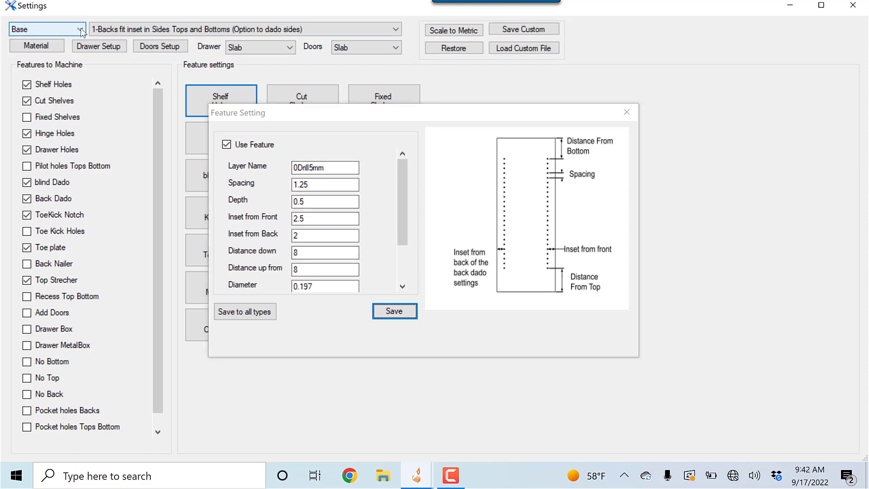
pyautogui.click(72, 41)
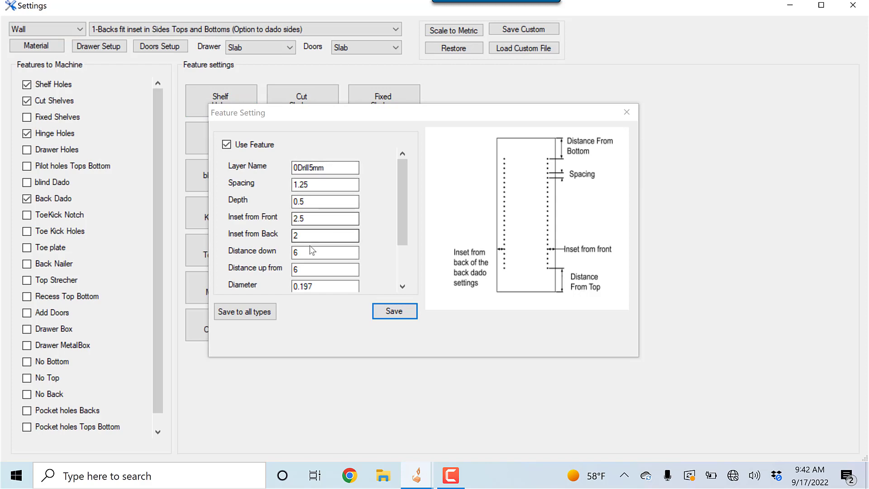
pyautogui.click(84, 31)
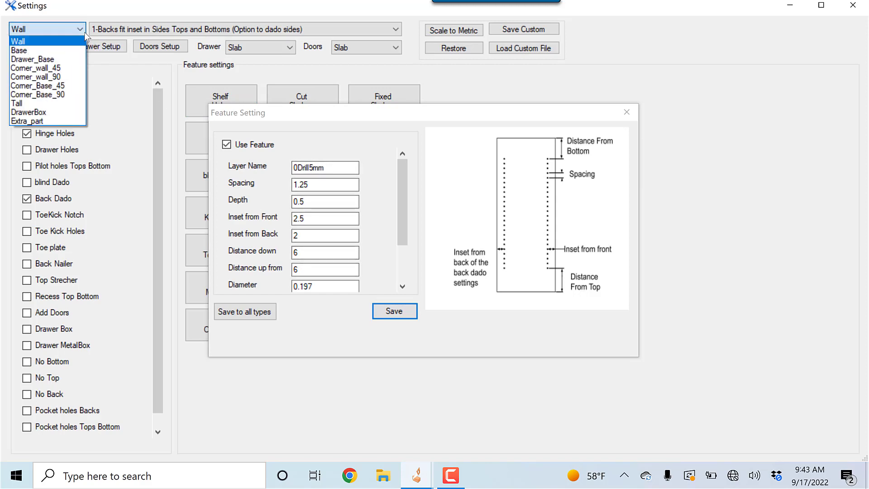
pyautogui.click(58, 51)
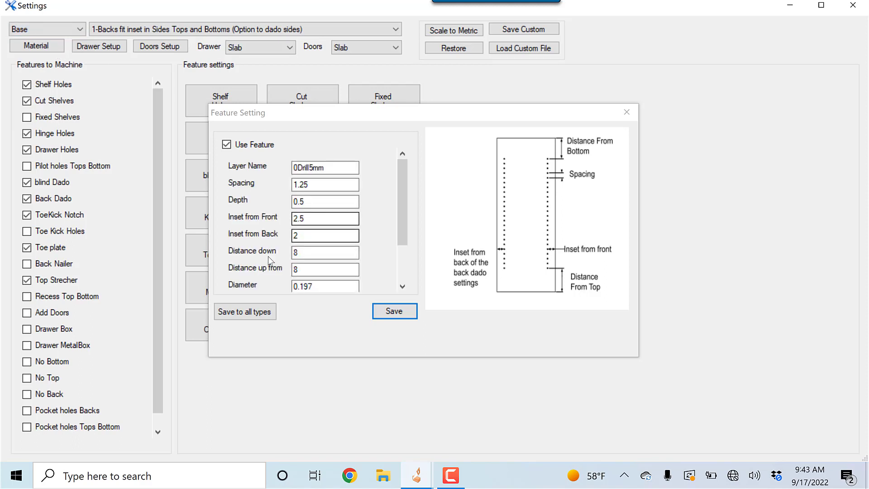
# Save the Base hole settings to all types, confirm Wall shows distances of 8, and close Feature Setting.
pyautogui.click(247, 312)
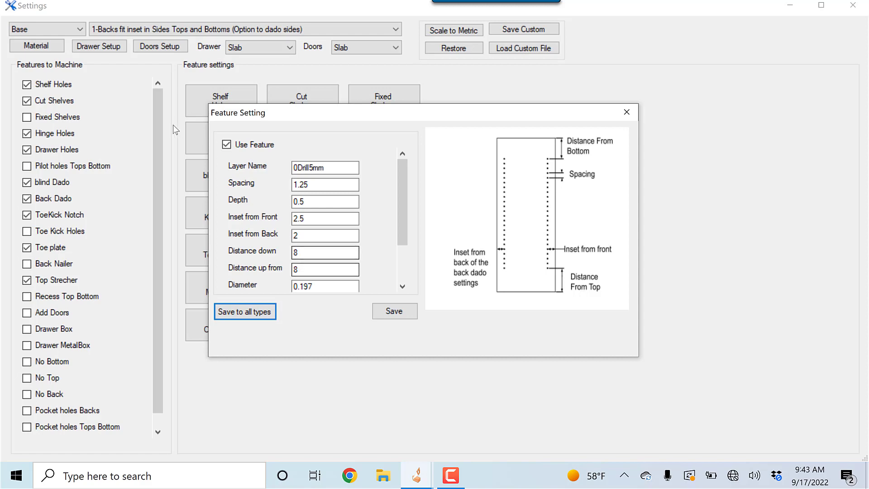
pyautogui.click(83, 31)
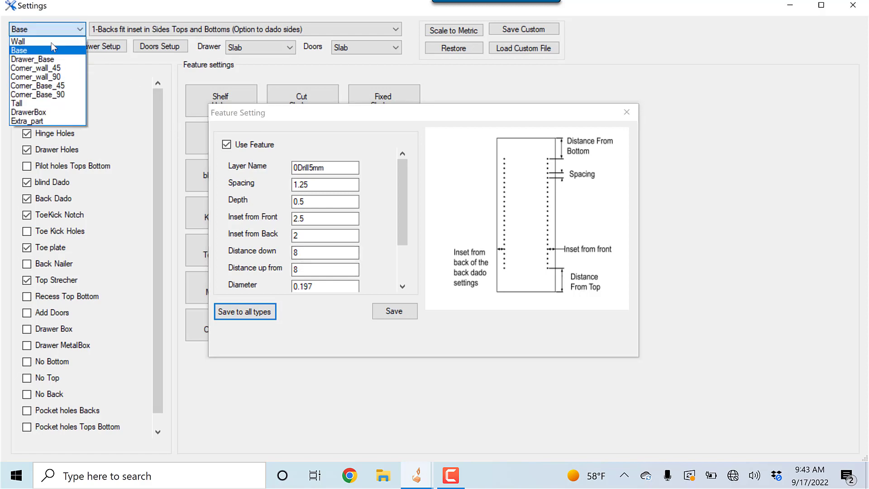
pyautogui.click(51, 41)
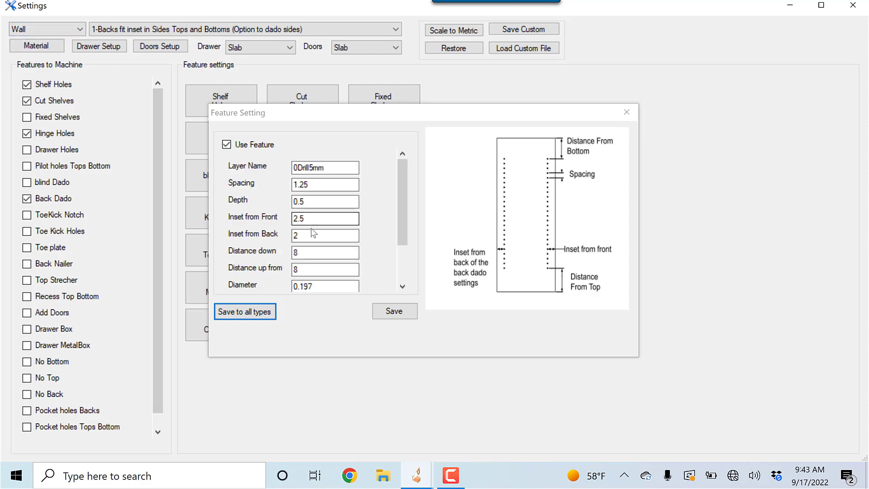
pyautogui.click(409, 317)
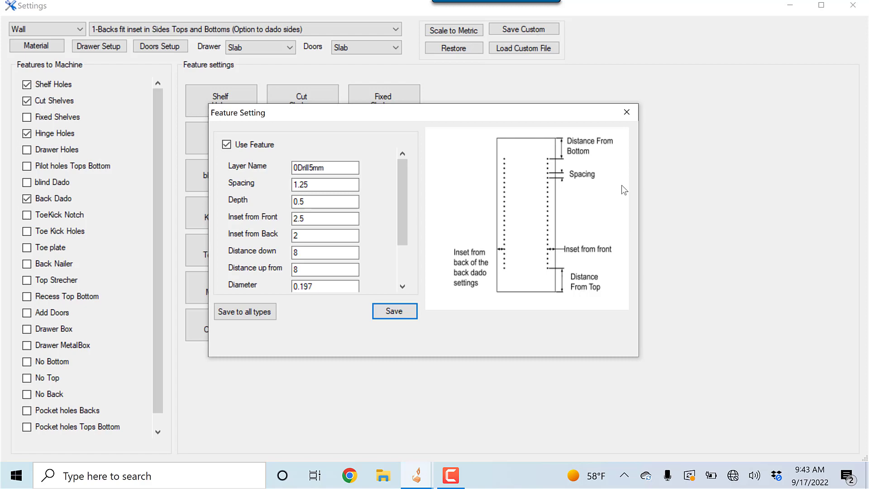
pyautogui.click(627, 112)
pyautogui.click(84, 31)
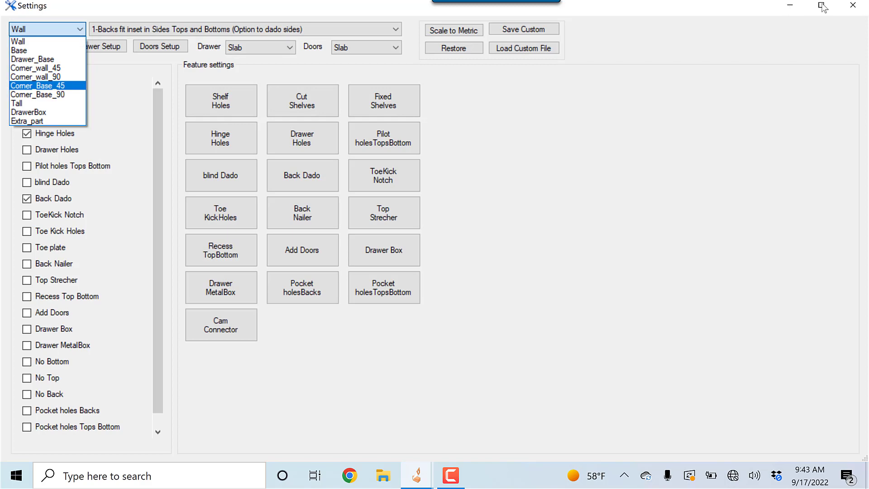
# Close Settings and add a 30×30×12 Wall cabinet to the list.
pyautogui.click(852, 12)
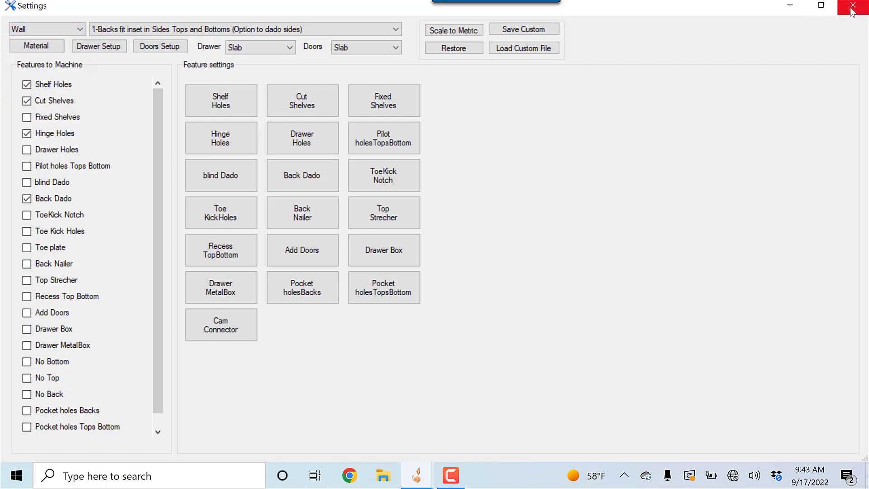
pyautogui.click(852, 12)
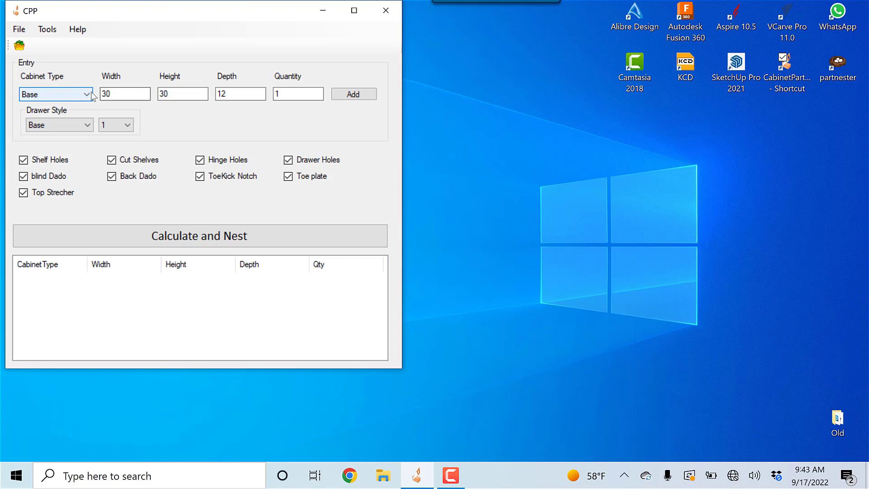
pyautogui.click(92, 96)
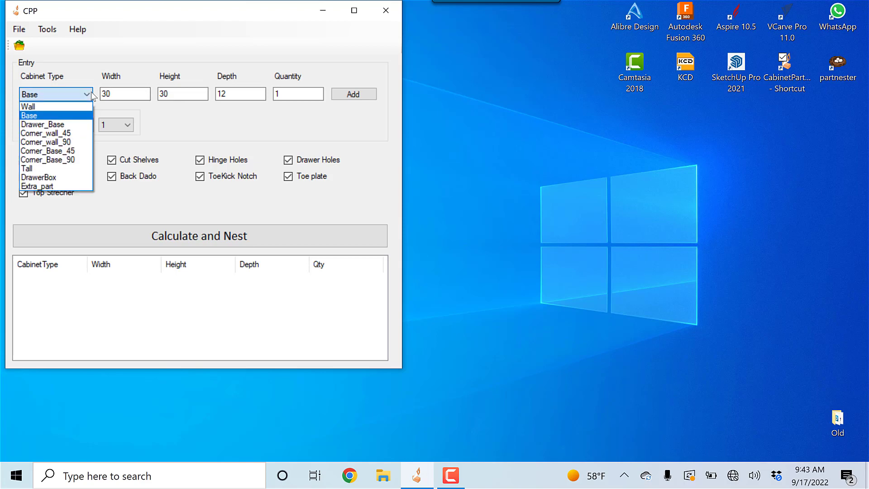
pyautogui.click(68, 106)
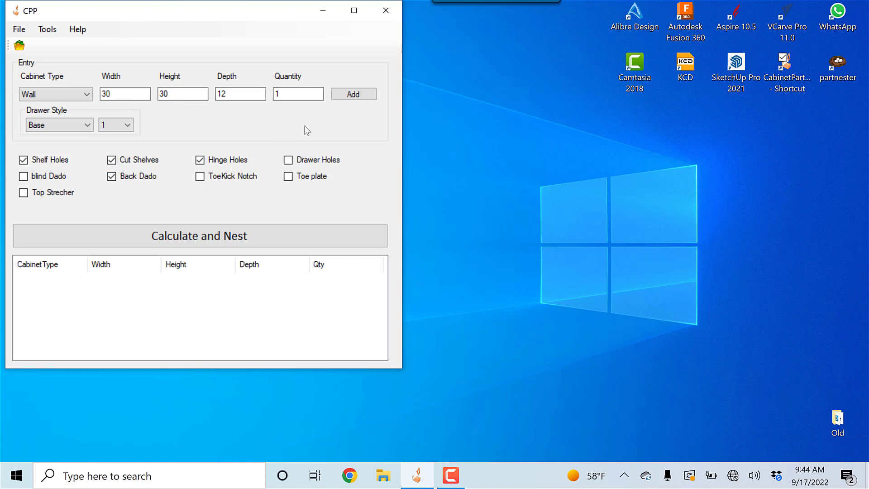
pyautogui.click(358, 96)
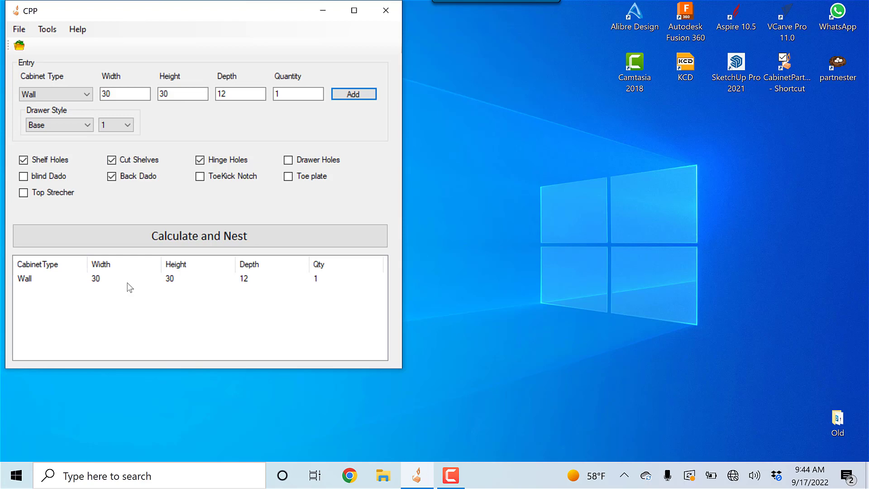
# Add a Base cabinet with height 34.5 and depth 23.75 (30 wide) to the list.
pyautogui.click(90, 96)
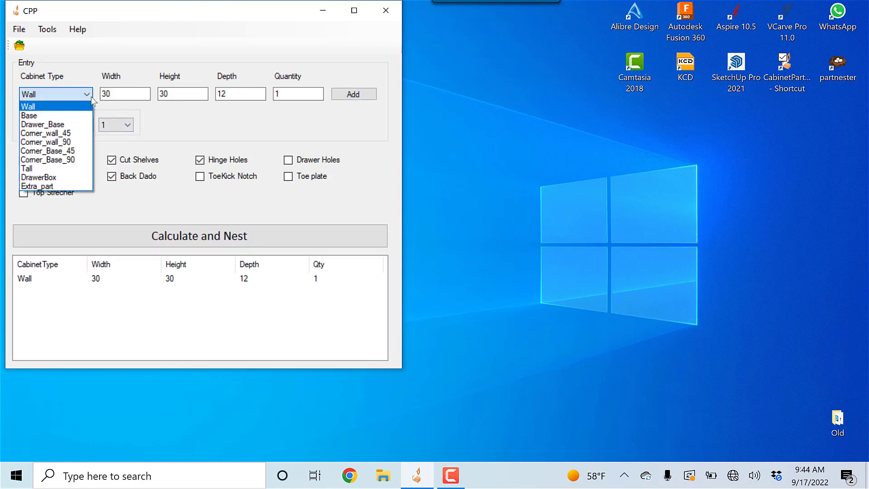
pyautogui.click(68, 115)
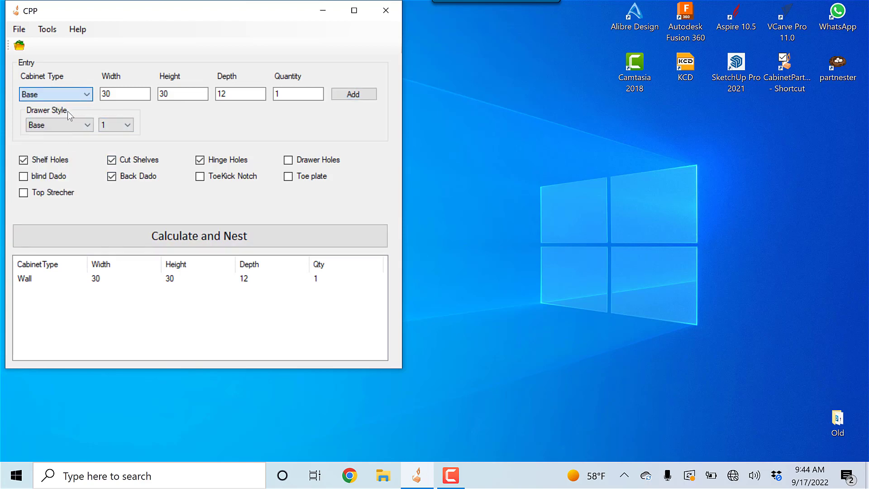
pyautogui.doubleClick(180, 94)
pyautogui.write('34')
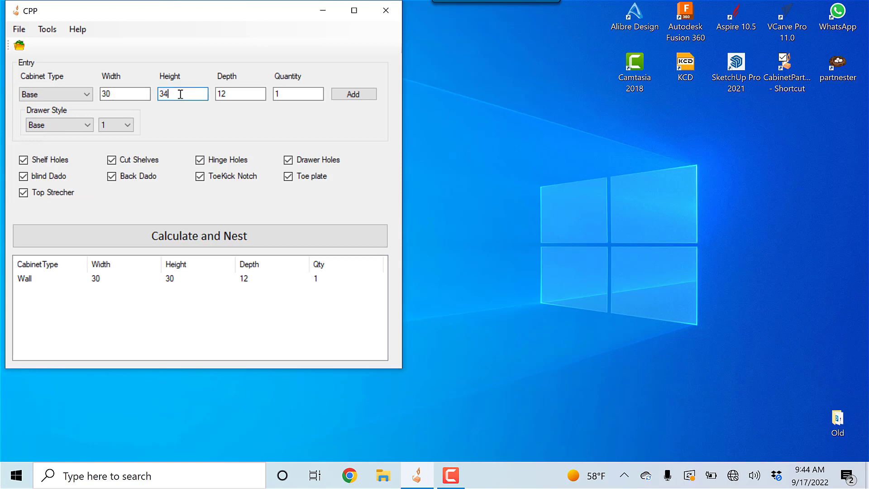
pyautogui.write('.5')
pyautogui.press('Tab')
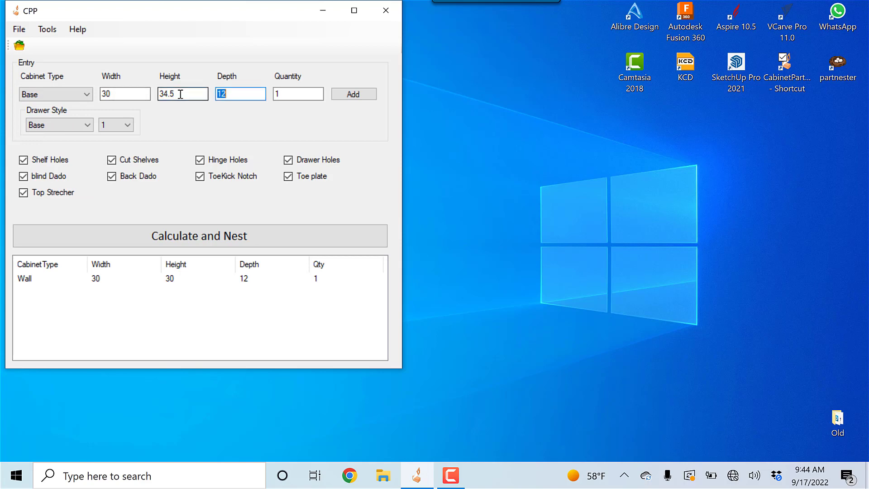
pyautogui.write('23.75')
pyautogui.click(348, 101)
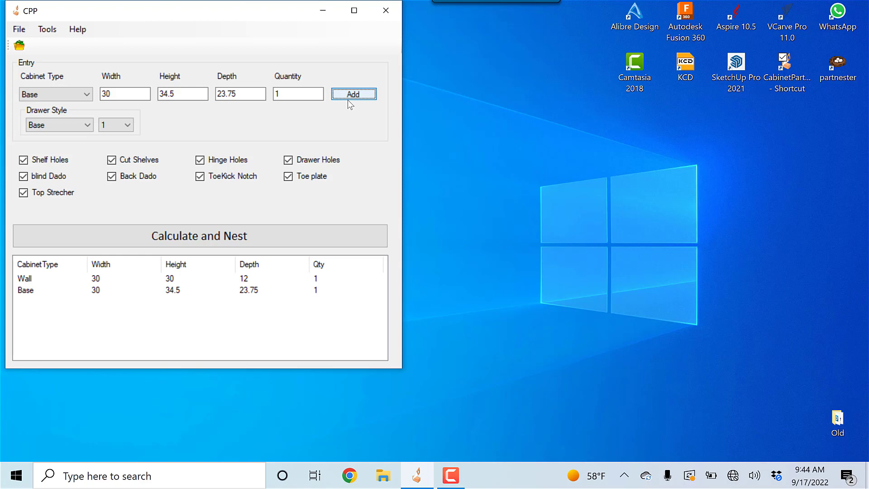
# Calculate and nest both cabinets' parts onto 3 sheets of 0.75 Plywood, then return to cabinet entry.
pyautogui.click(199, 235)
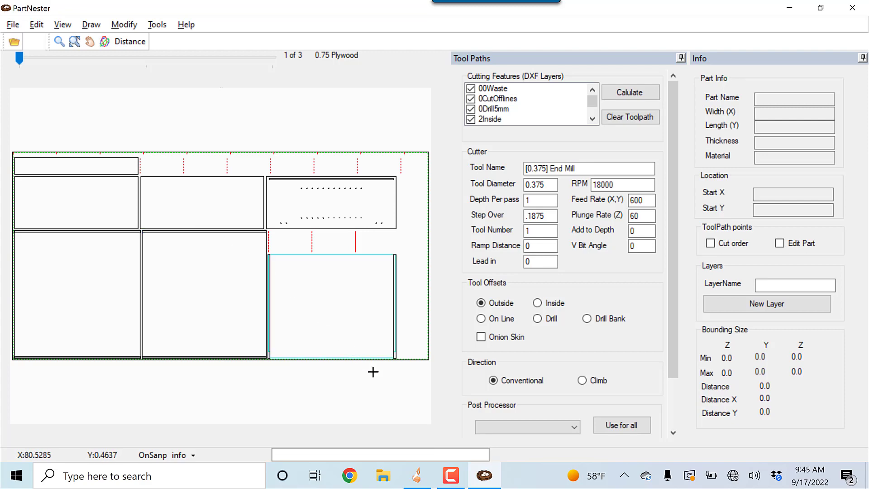
pyautogui.click(415, 474)
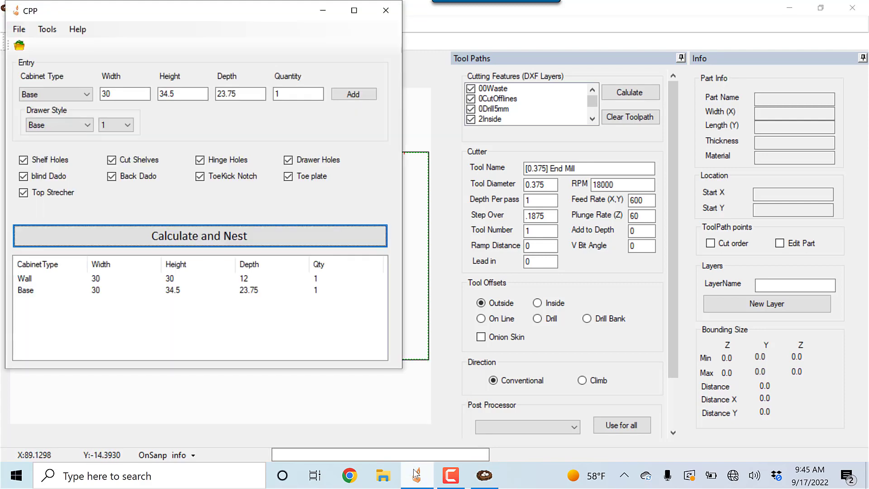